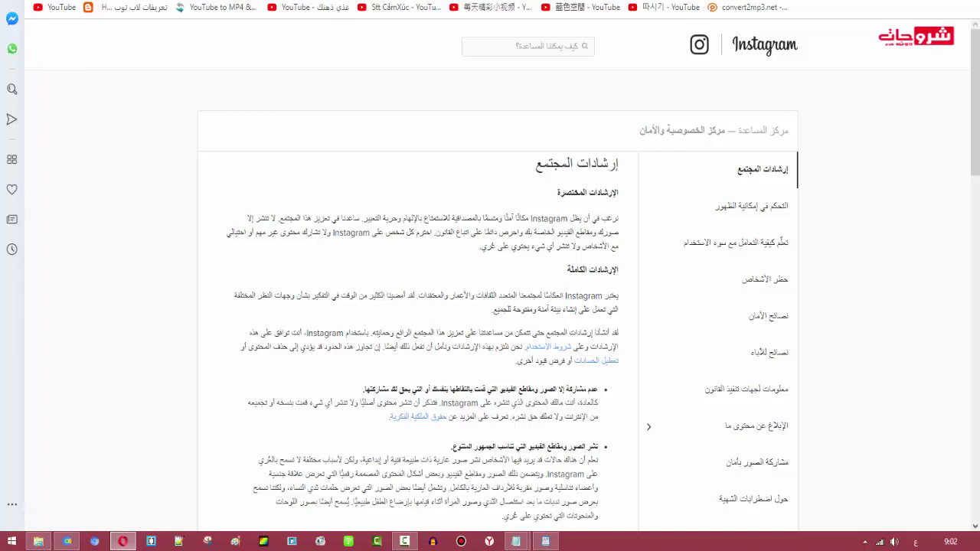
# - Go back from the Community Guidelines page to the disabled-account appeal form
pyautogui.hotkey('alt', 'Left')
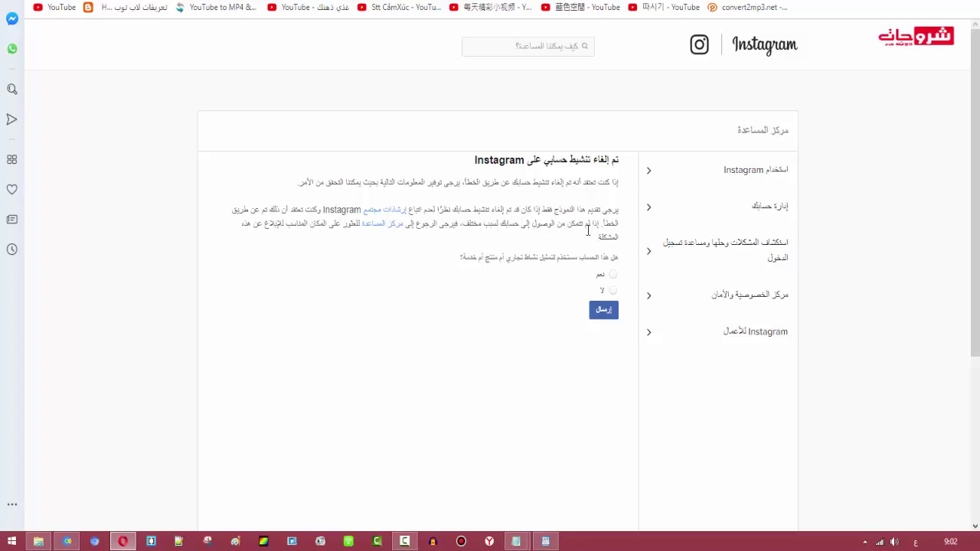
# - Answer No to the question about whether the account is used for business
pyautogui.click(613, 274)
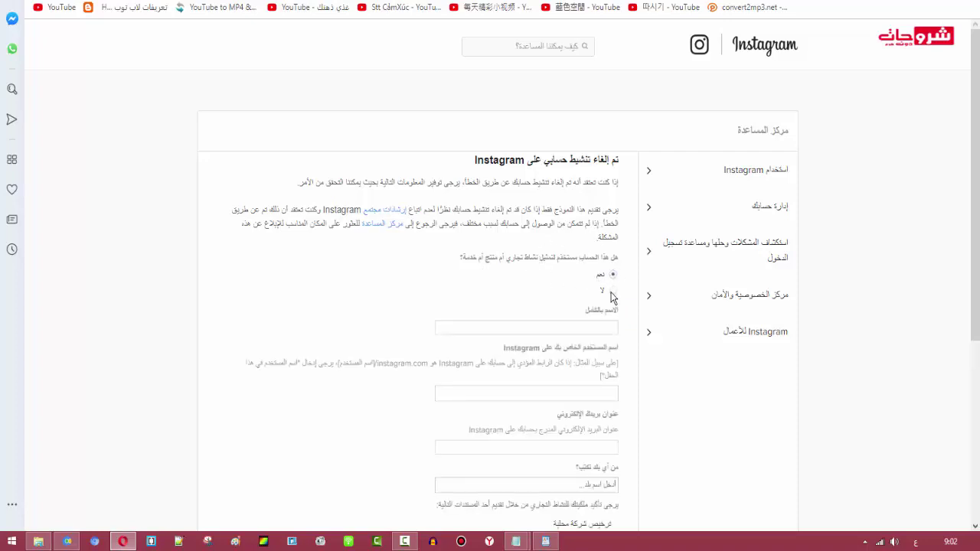
pyautogui.click(612, 291)
pyautogui.click(613, 275)
pyautogui.scroll(-2, 594, 333)
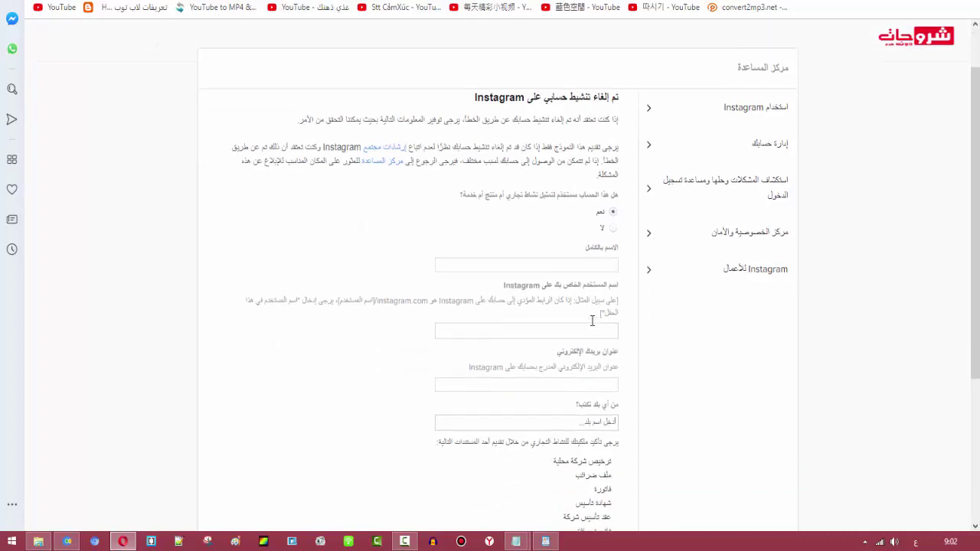
pyautogui.scroll(2, 605, 314)
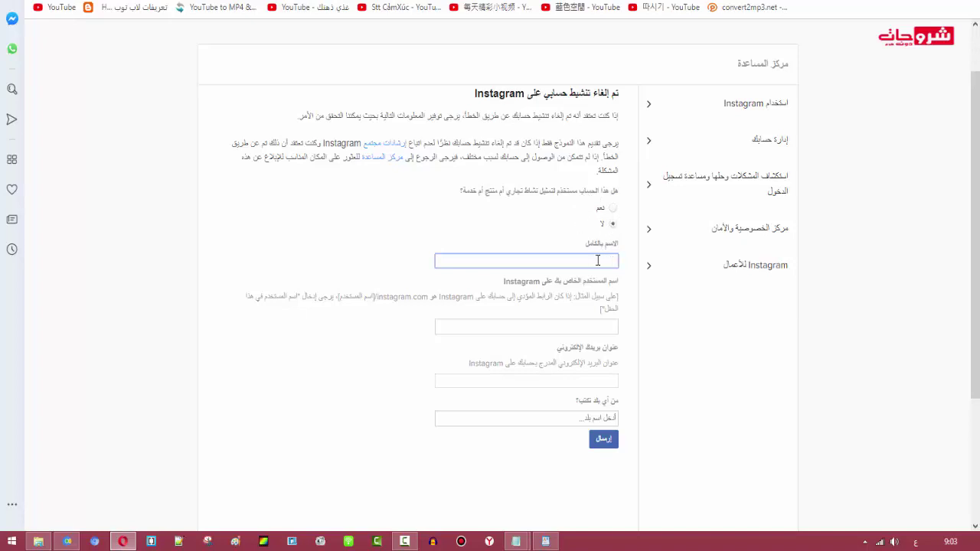
# - Enter the account holder's full name in Latin letters, correcting a mistyped letter
pyautogui.hotkey('alt', 'shift')
pyautogui.click(582, 324)
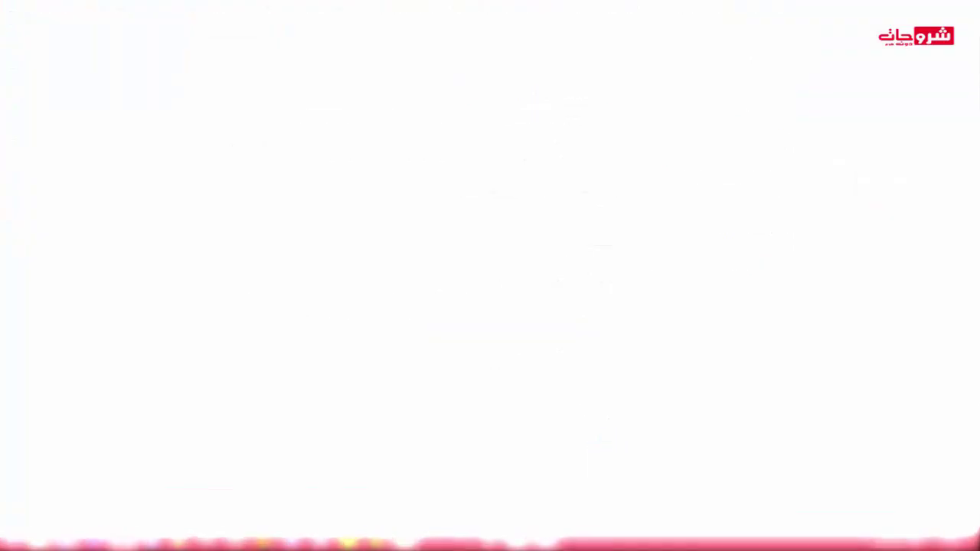
pyautogui.hotkey('shift', 'Tab')
# - Paste the username copied from the Instagram profile into the appeal form's username field
pyautogui.hotkey('shift', 'Right')
pyautogui.hotkey('shift', 'Right')
pyautogui.hotkey('shift', 'Right')
pyautogui.hotkey('shift', 'Right')
pyautogui.hotkey('shift', 'Right')
pyautogui.hotkey('shift', 'Right')
pyautogui.hotkey('shift', 'Right')
pyautogui.hotkey('shift', 'Right')
pyautogui.hotkey('shift', 'Right')
pyautogui.hotkey('shift', 'Right')
pyautogui.hotkey('shift', 'Right')
pyautogui.hotkey('shift', 'Right')
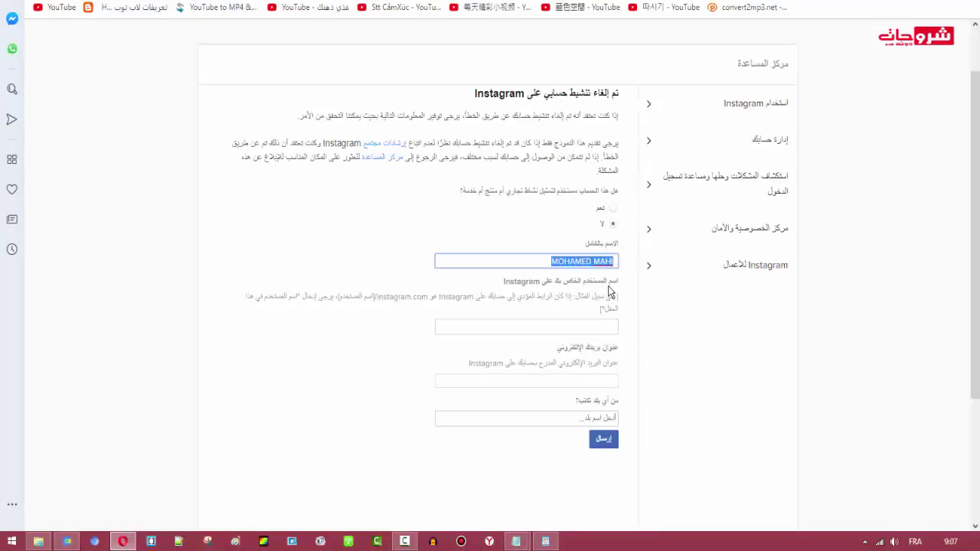
pyautogui.press('Right')
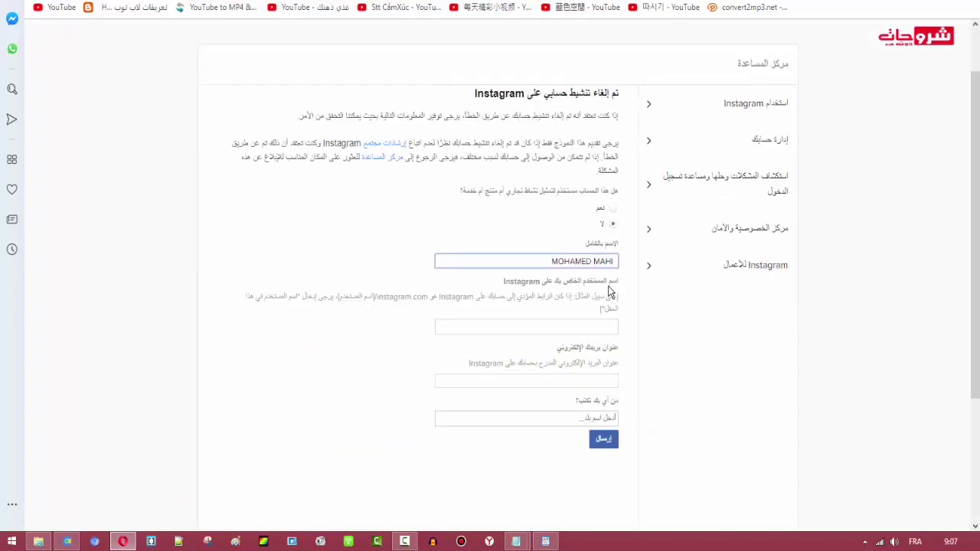
pyautogui.press('Tab')
pyautogui.rightClick(610, 292)
pyautogui.click(582, 140)
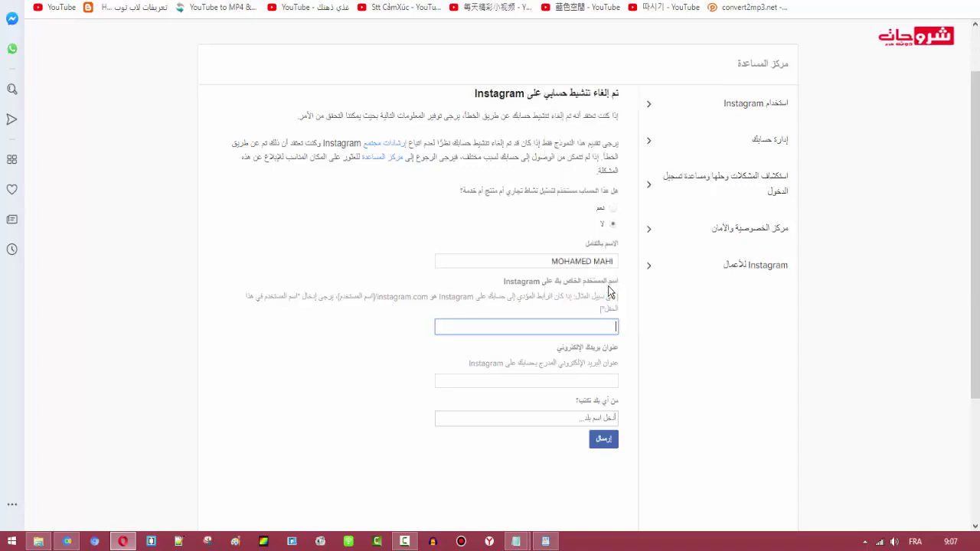
# - Fill the e-mail field with the saved autofill address and compare it against the profile
pyautogui.scroll(-1, 611, 292)
pyautogui.press('Tab')
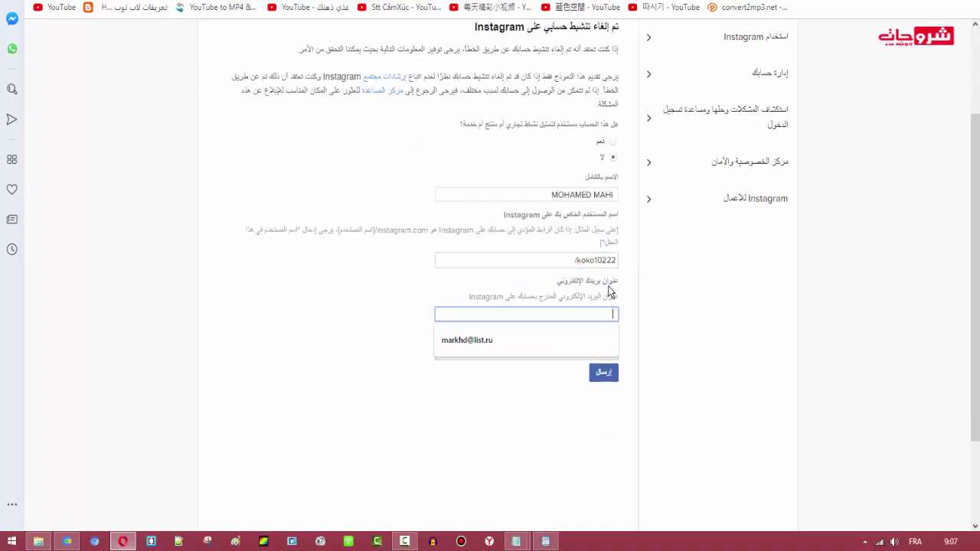
pyautogui.press('Down')
pyautogui.press('Return')
pyautogui.hotkey('ctrl', 'a')
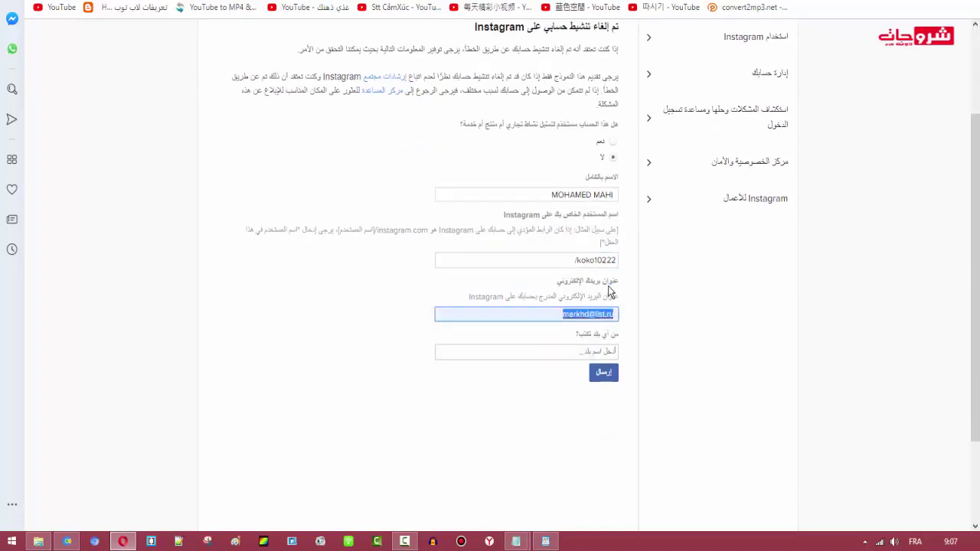
pyautogui.hotkey('ctrl', 'Tab')
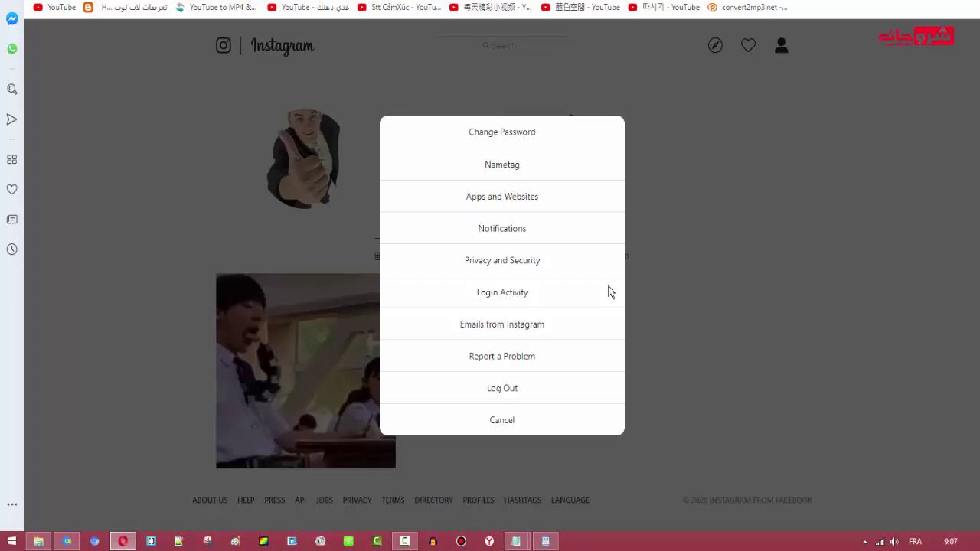
pyautogui.press('Escape')
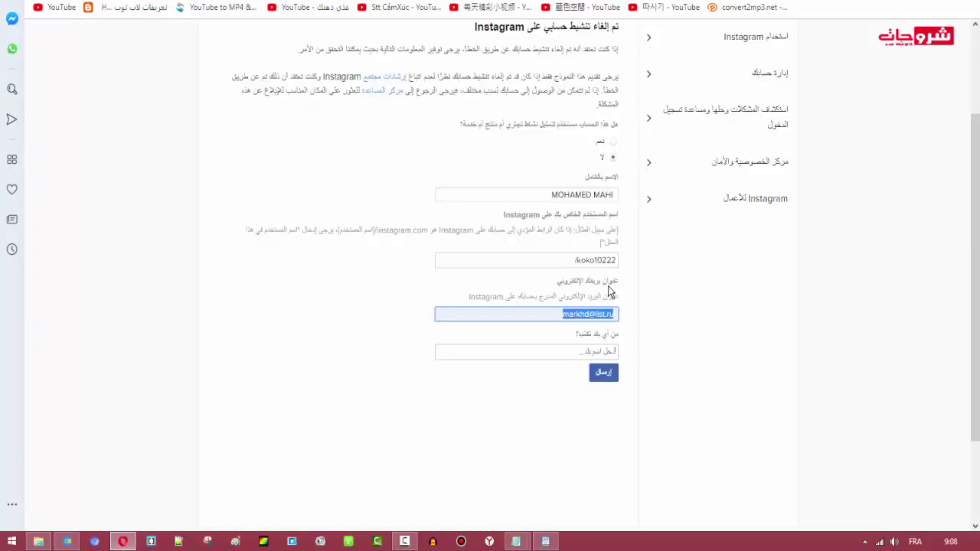
pyautogui.press('Left')
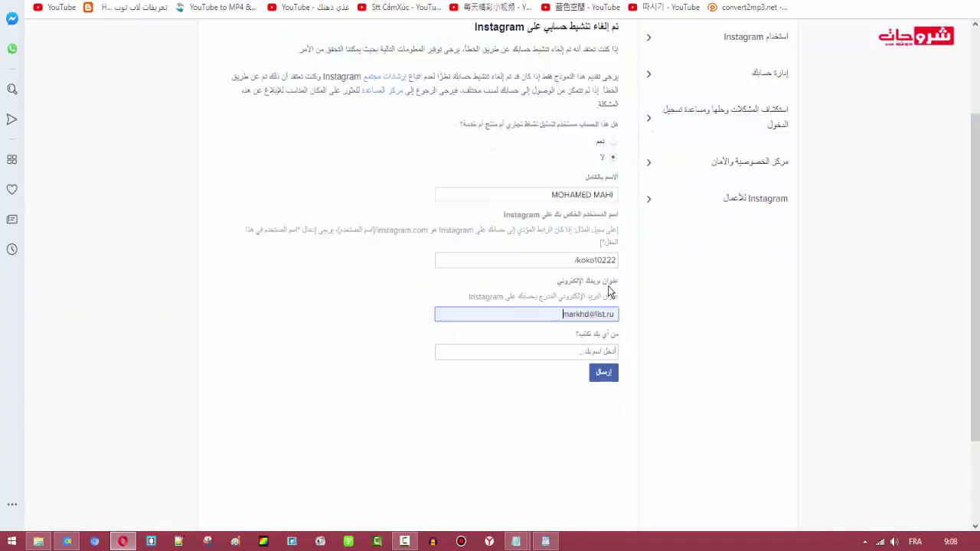
# - Set the country field to Morocco by typing 'Mo' and picking it from the suggestions
pyautogui.press('Tab')
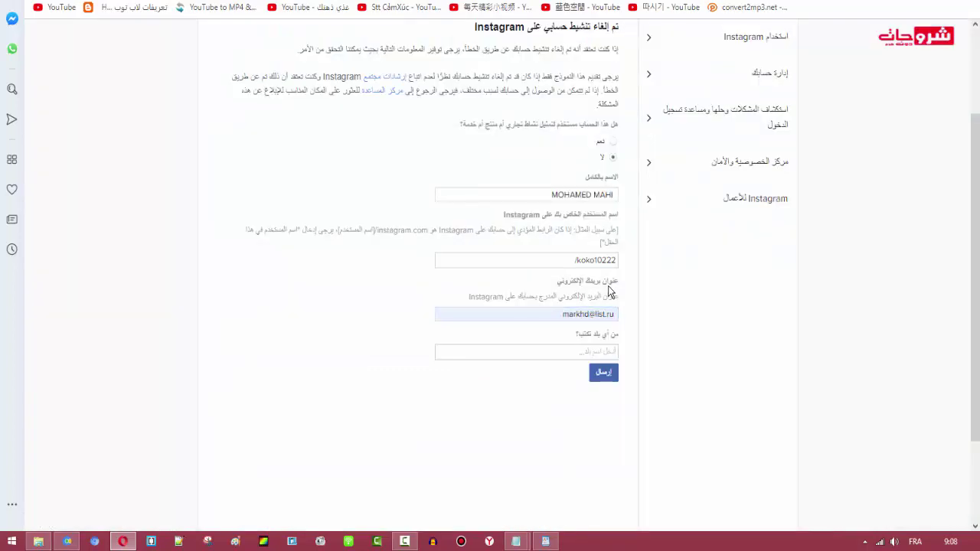
pyautogui.write('M')
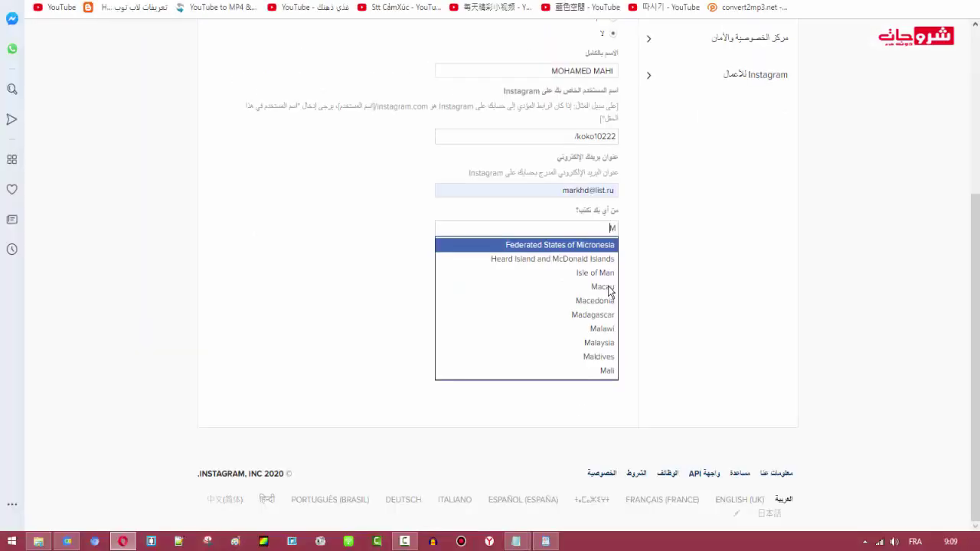
pyautogui.write('o')
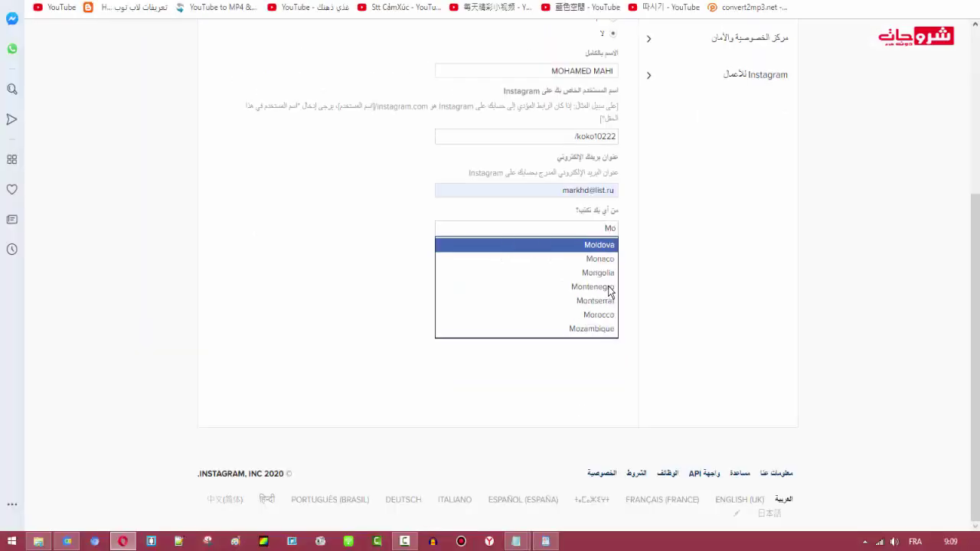
pyautogui.press('Down')
pyautogui.press('Down')
pyautogui.press('Down')
pyautogui.press('Down')
pyautogui.press('Down')
pyautogui.press('Return')
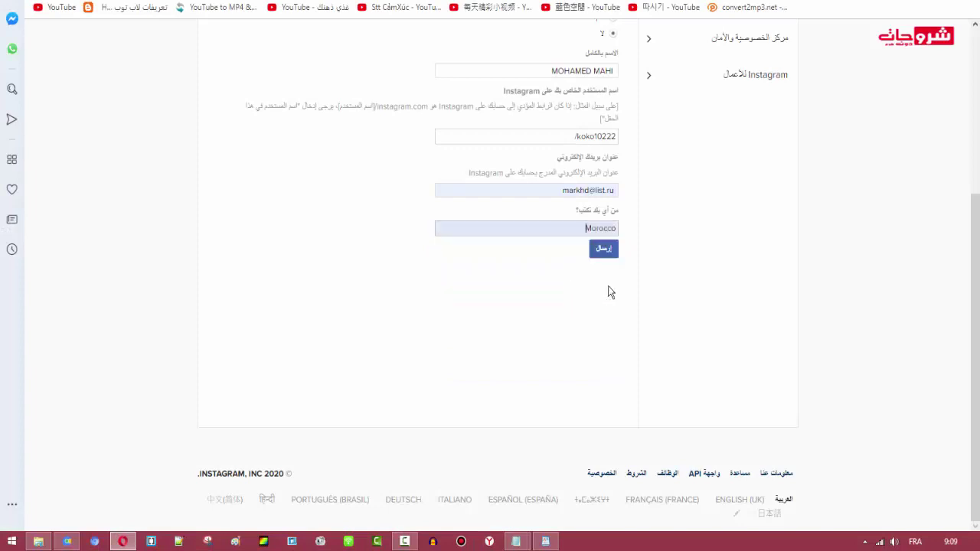
pyautogui.scroll(3, 611, 292)
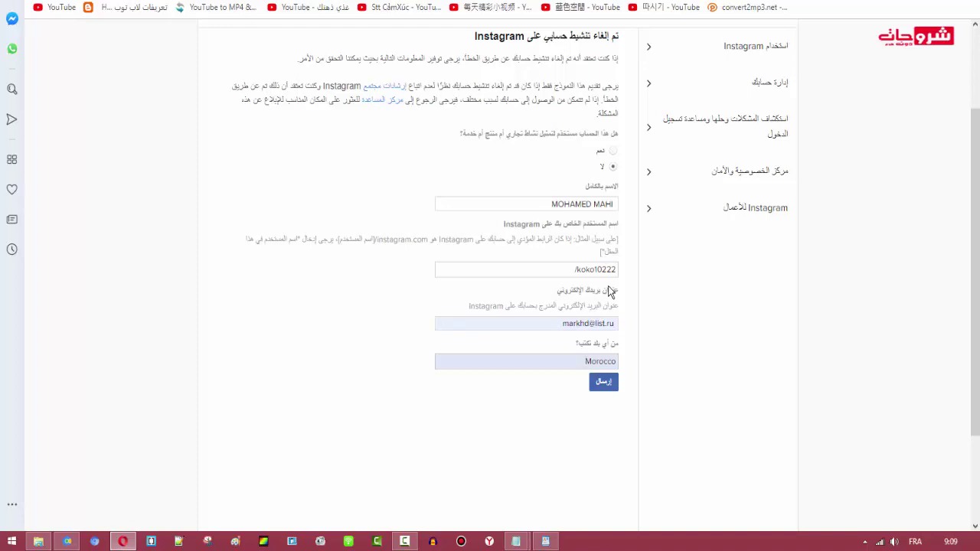
pyautogui.scroll(1, 611, 292)
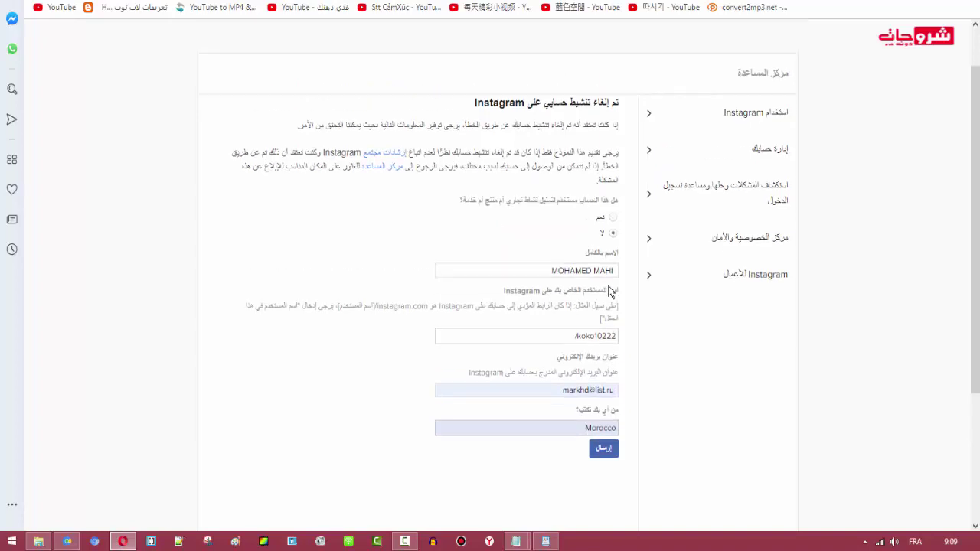